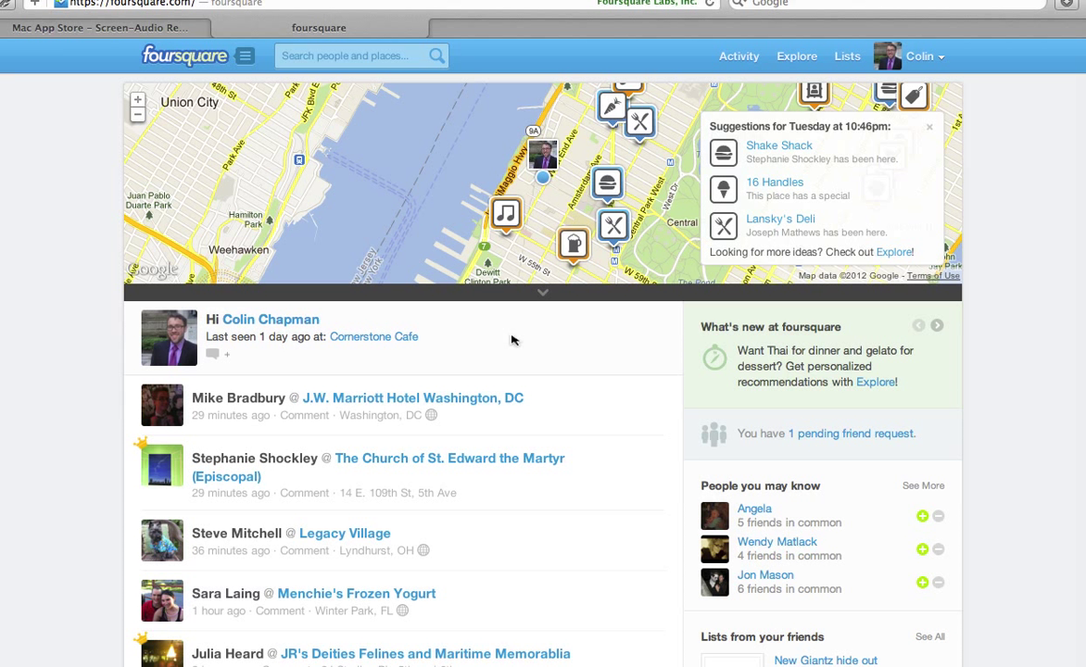
- Search Foursquare for venues named 'The Church of Jesus'
mouse_move(957, 62)
click(363, 57)
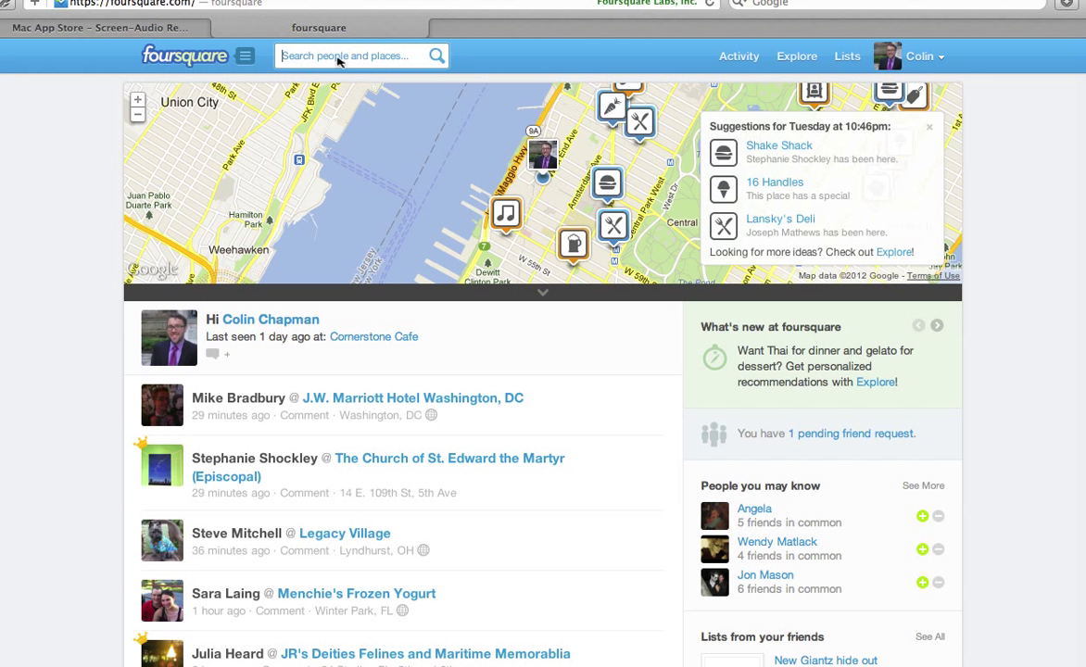
text(The Churc)
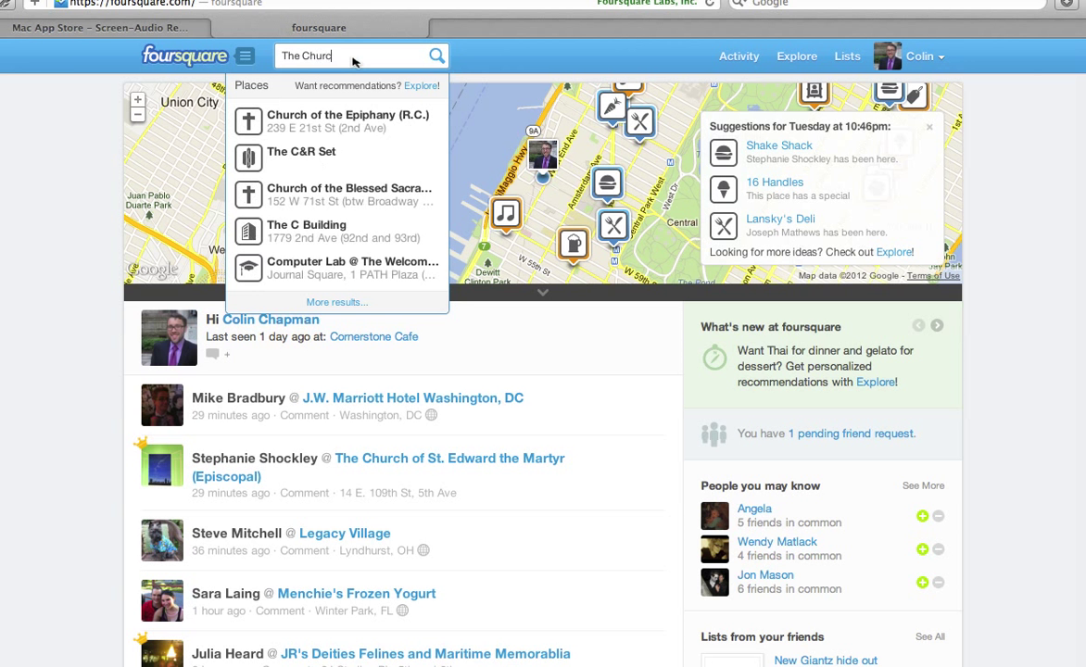
text(h of Jesus)
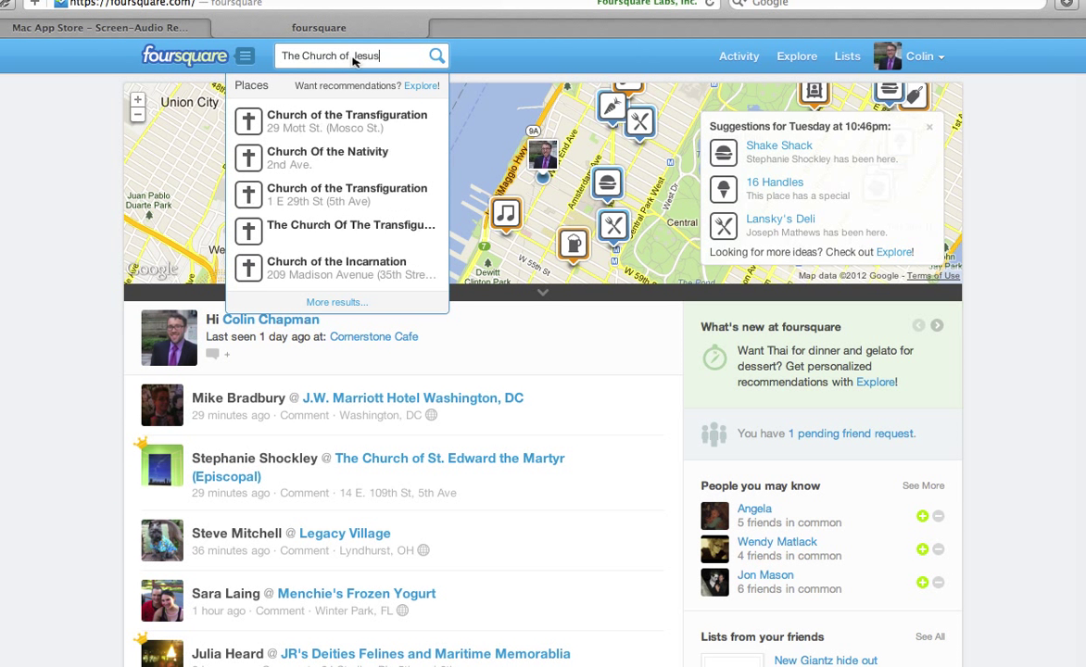
key(Return)
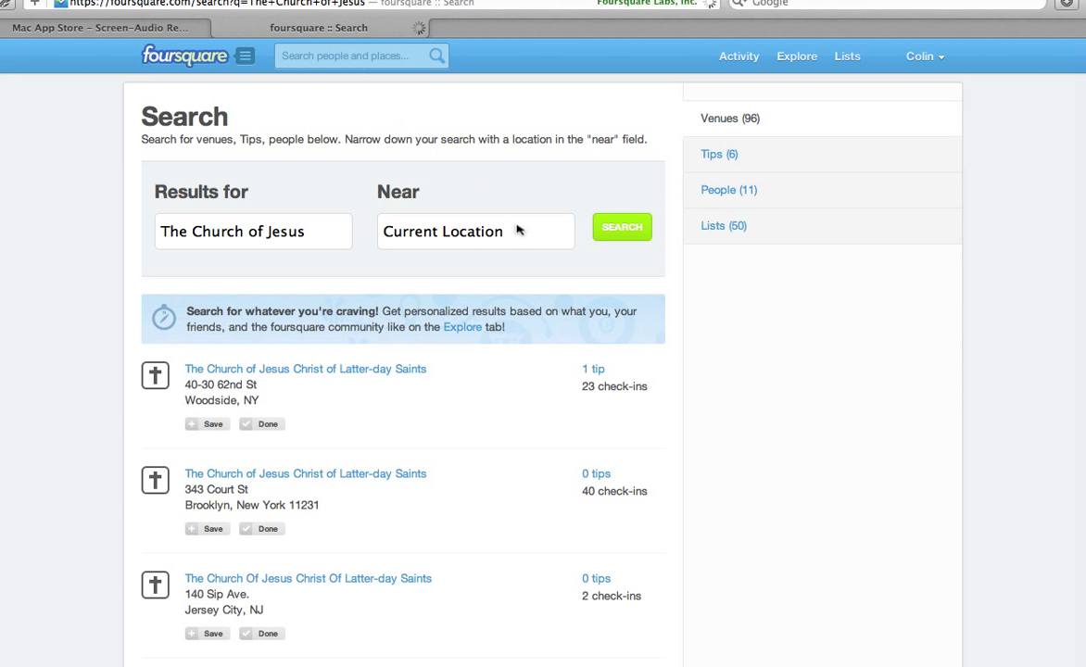
- Narrow the search to near New York, NY and scroll through the results
drag(508, 232, 351, 232)
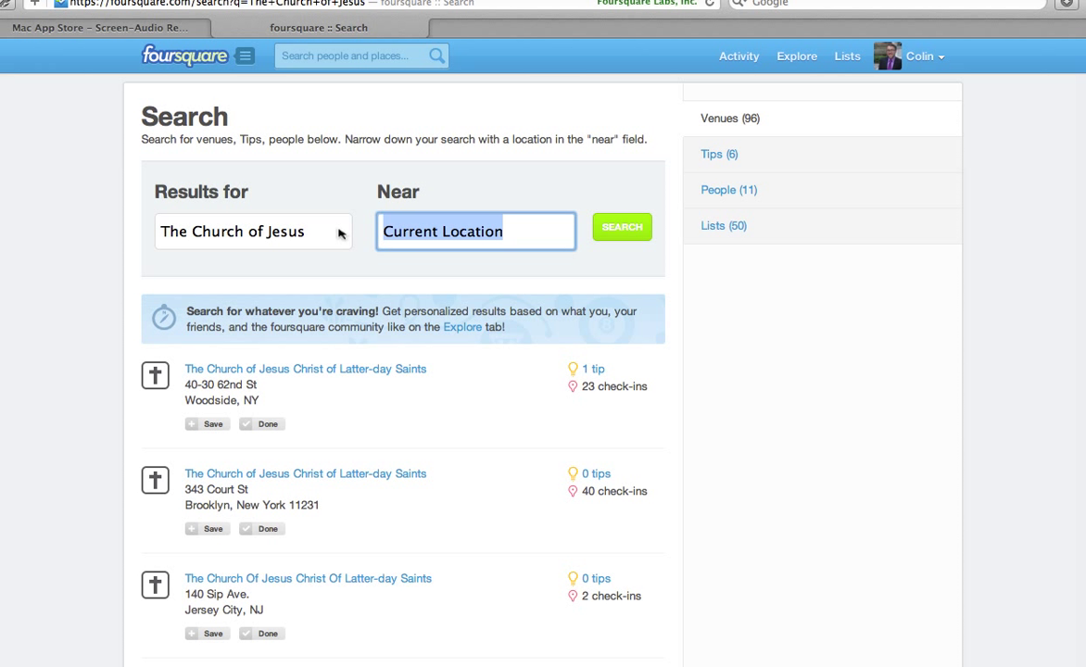
text(New York, NY)
click(617, 226)
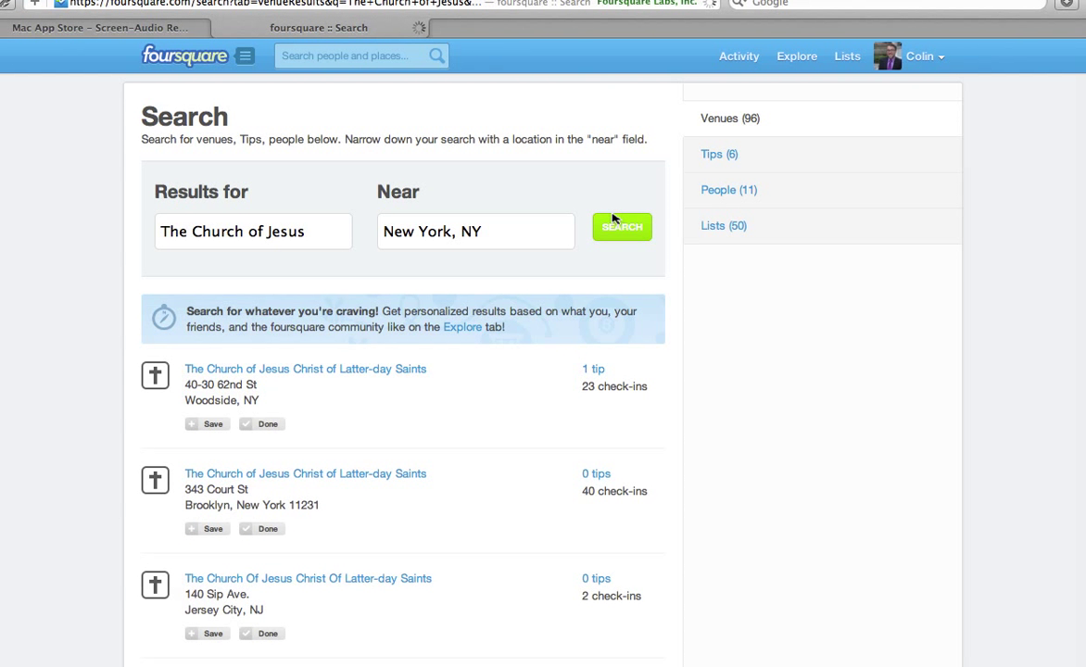
scroll(569, 335, down, 15)
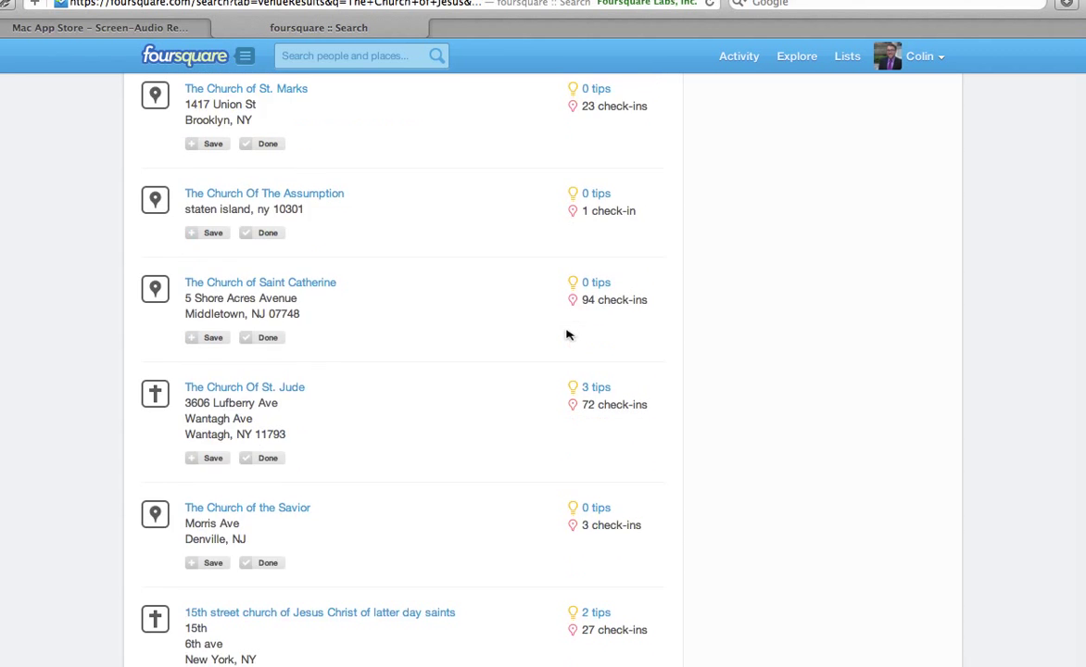
scroll(568, 334, down, 10)
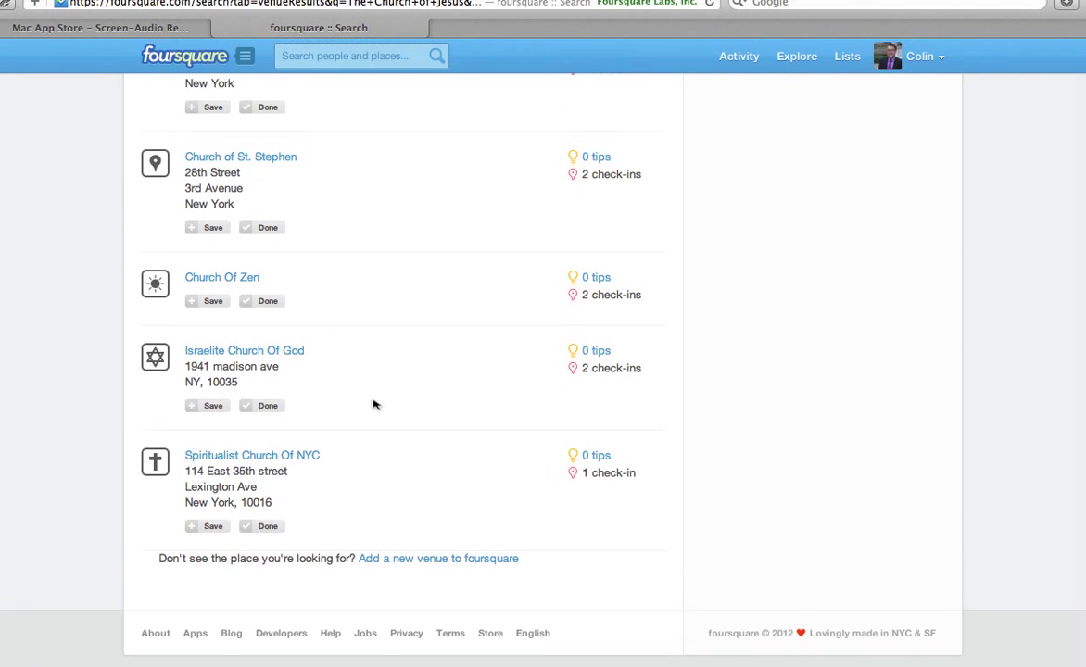
- Open the new-venue form and enter address 422 W20th St, cross street 10th ave
click(431, 560)
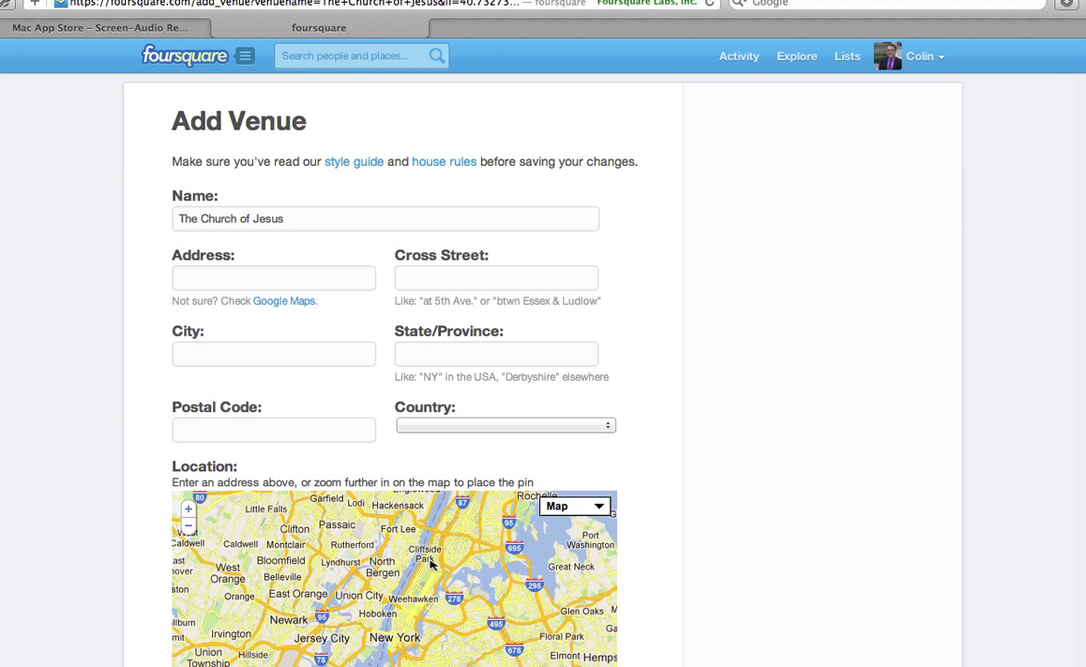
key(super+bracketleft)
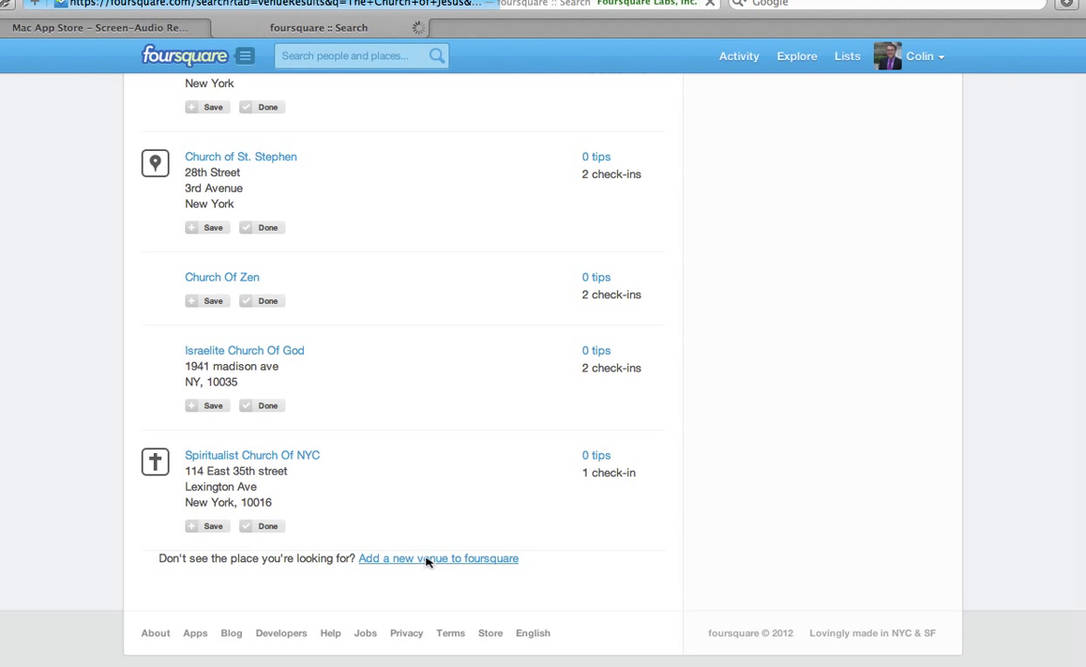
click(428, 559)
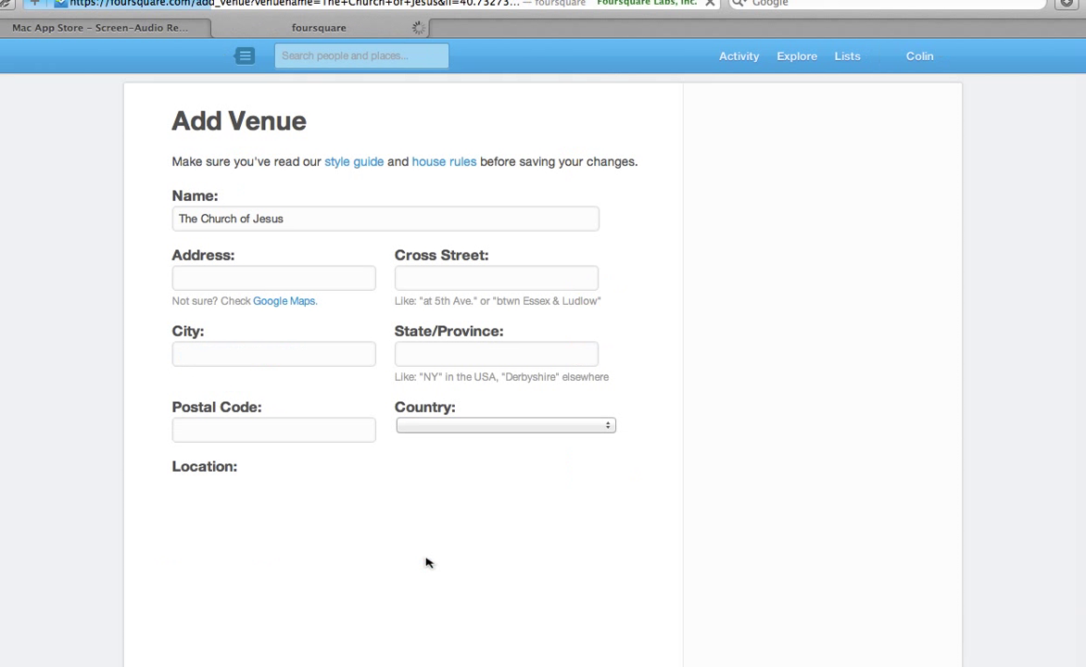
click(267, 282)
text(422 )
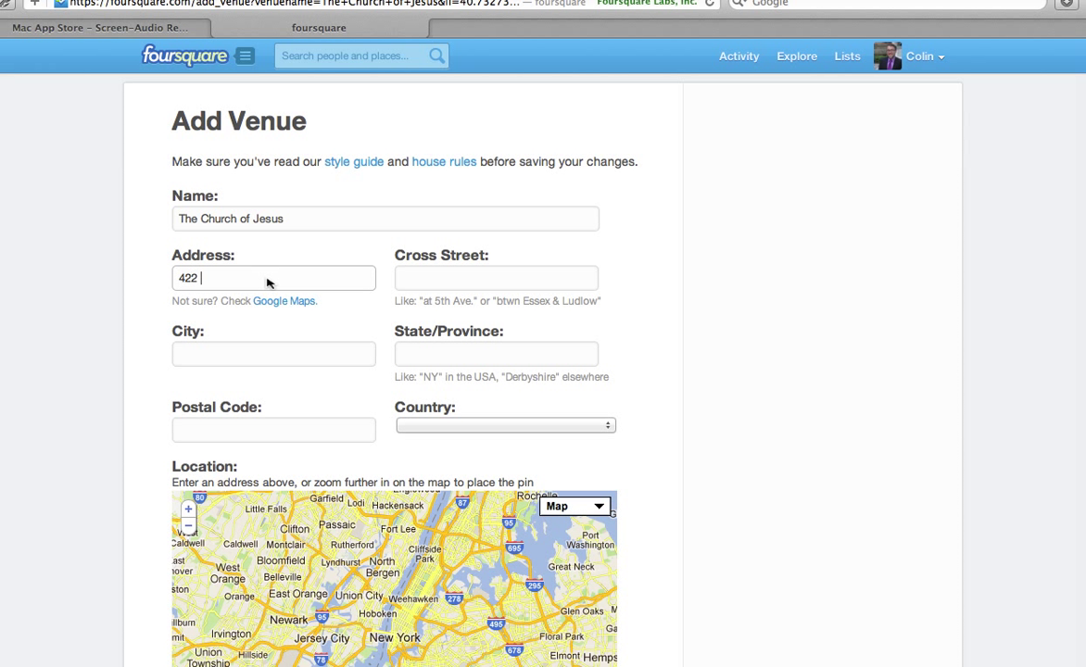
text(W20th St)
key(Tab)
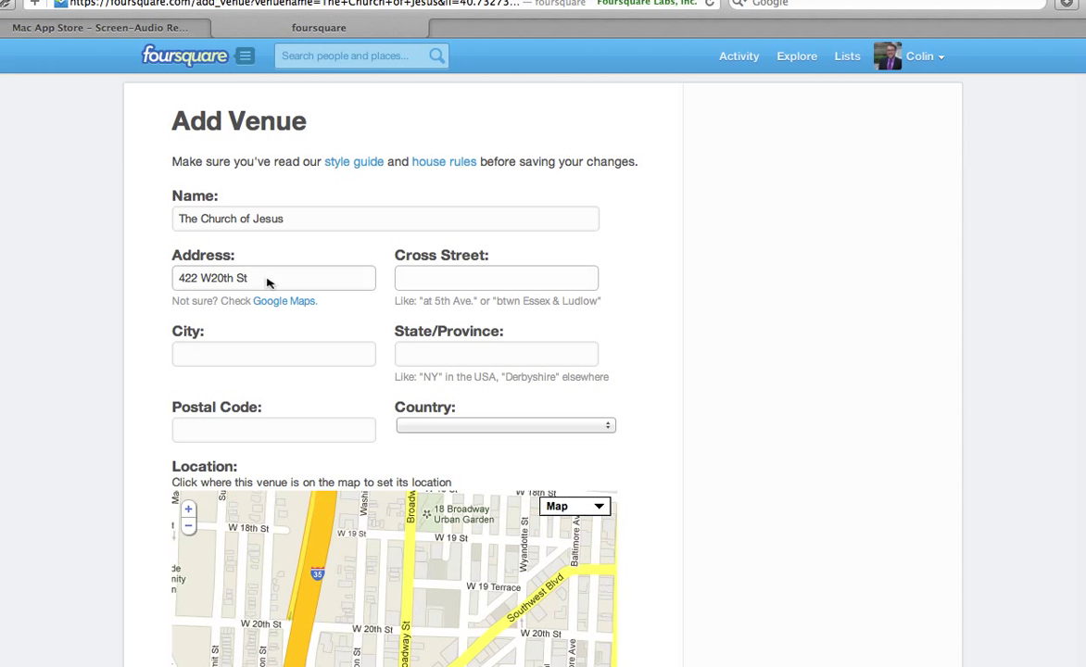
text(10th ave)
- Fill in city New York, state NY and postal code 10011
key(Tab)
text(New York)
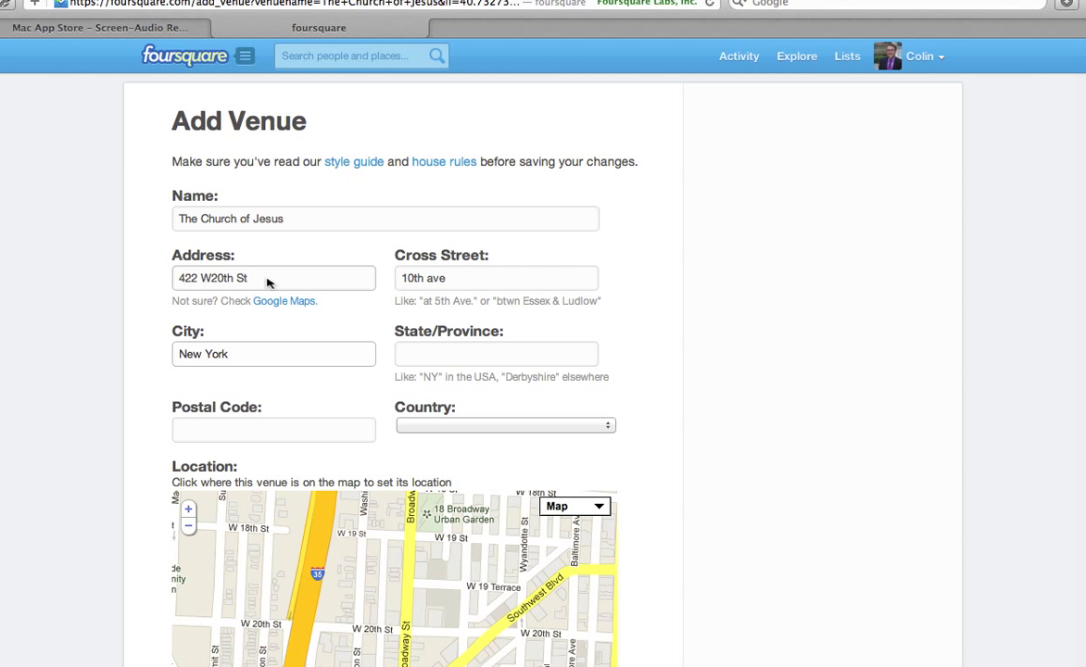
key(Tab)
text(NY)
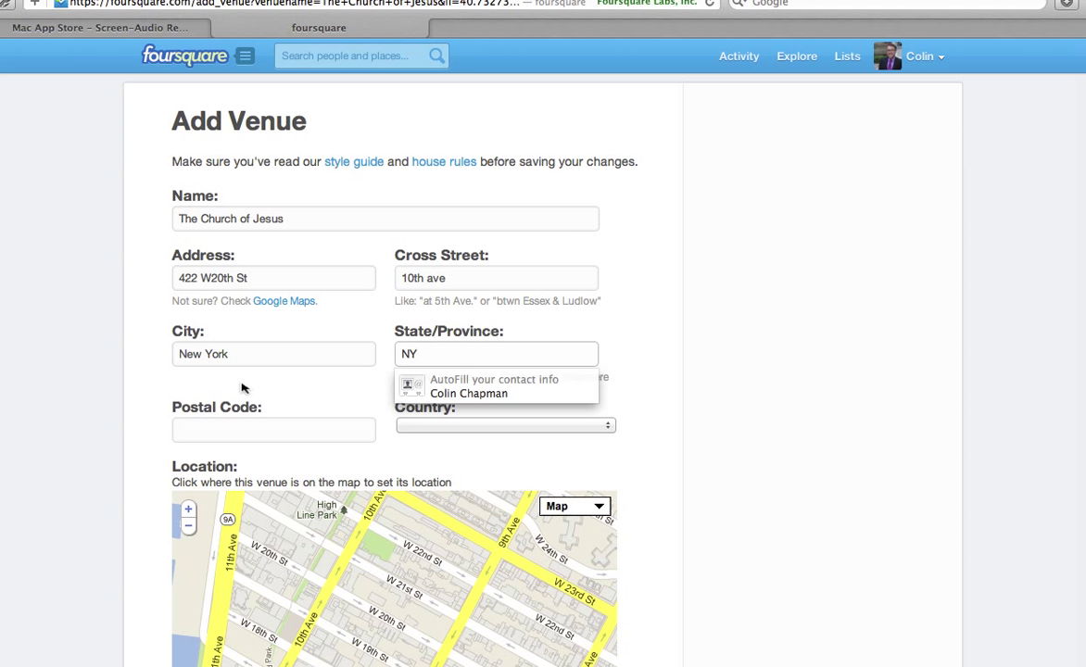
click(306, 435)
text(10011)
scroll(148, 404, down, 4)
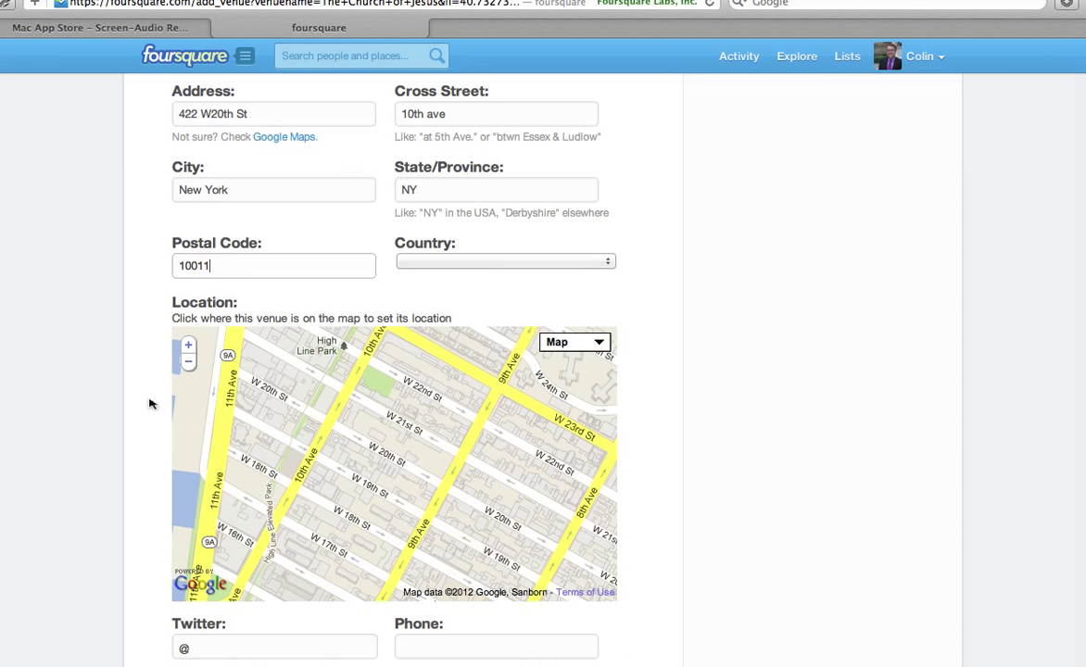
- Pin the venue near W 19th St on the map, add Twitter handle digiformation, and open the Category dropdown
click(385, 494)
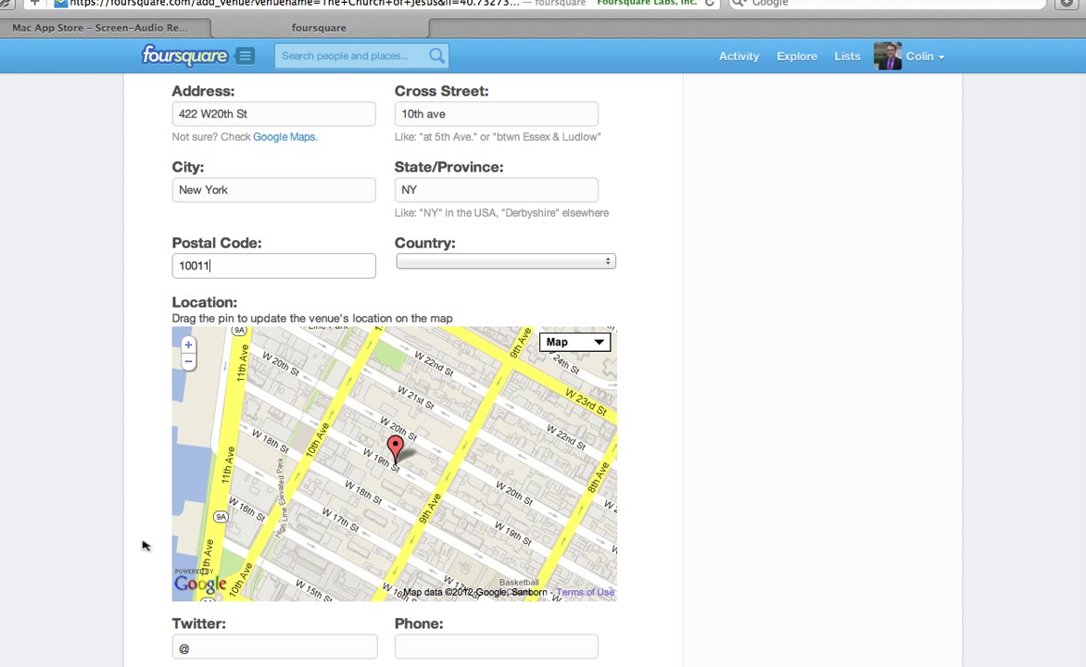
scroll(158, 536, down, 3)
click(222, 516)
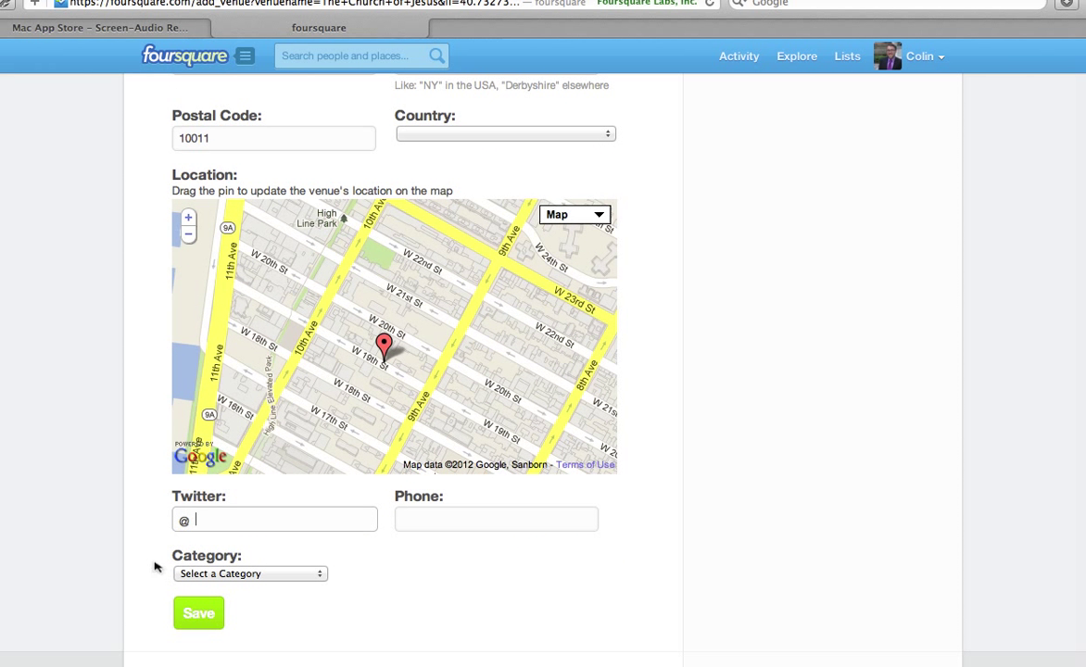
text(digiformation)
scroll(303, 575, down, 2)
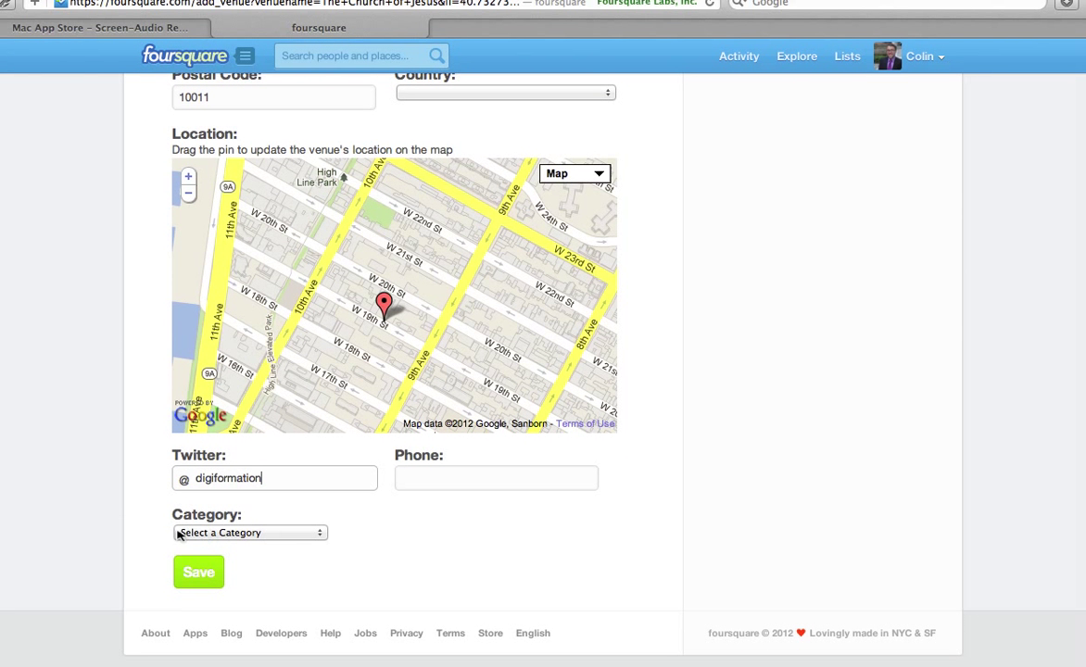
click(260, 533)
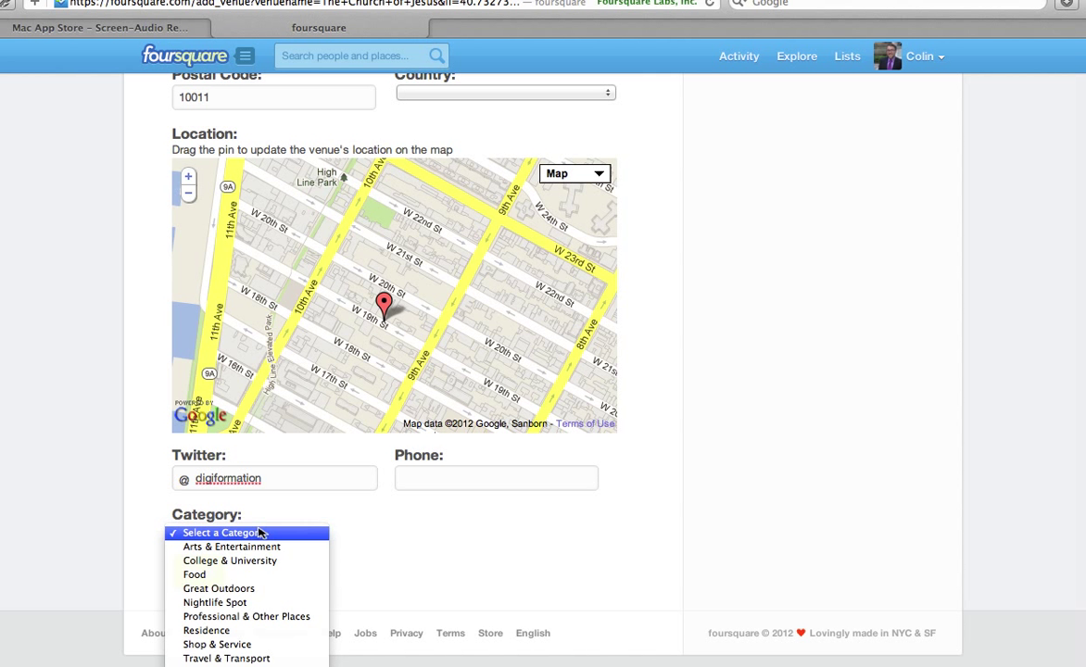
- Set the venue category to Professional & Other Places > Religious Center > Church
click(263, 616)
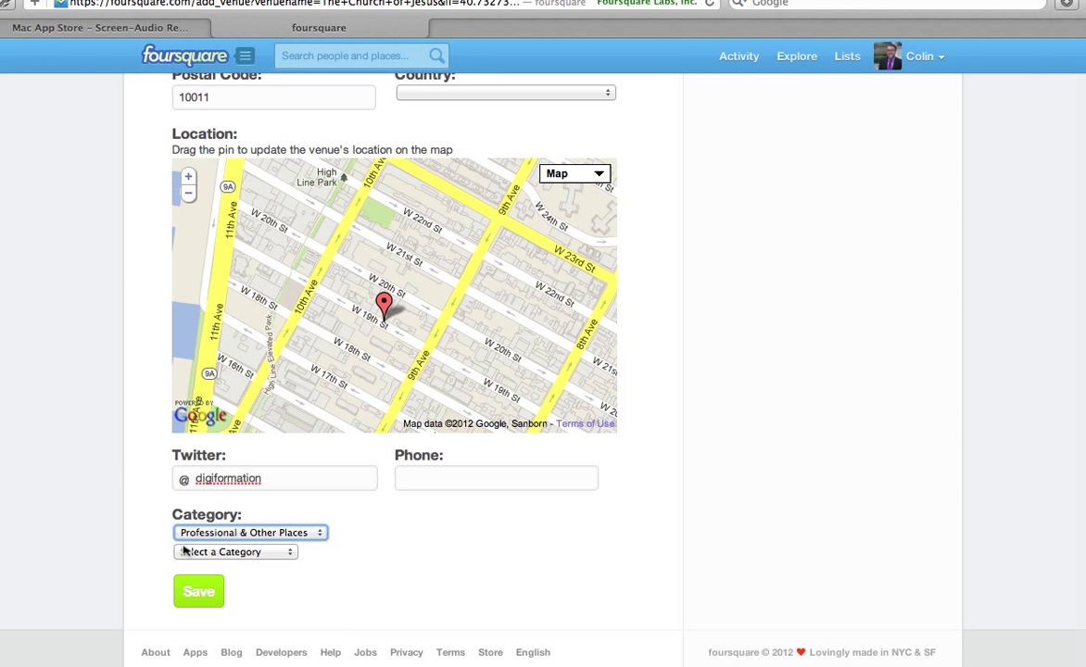
click(256, 553)
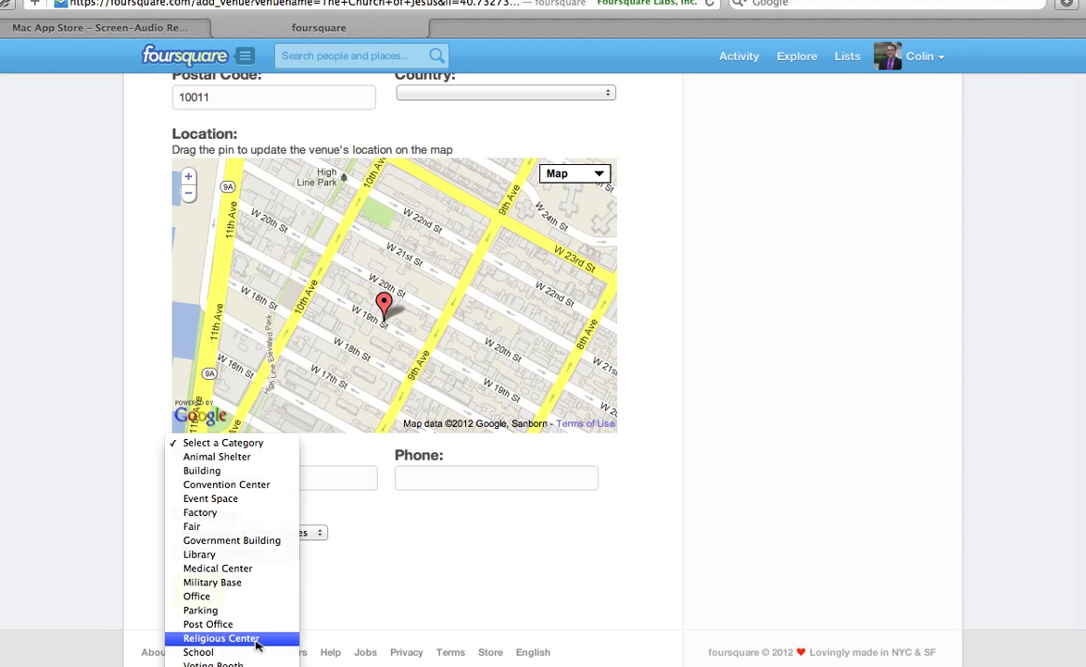
click(256, 641)
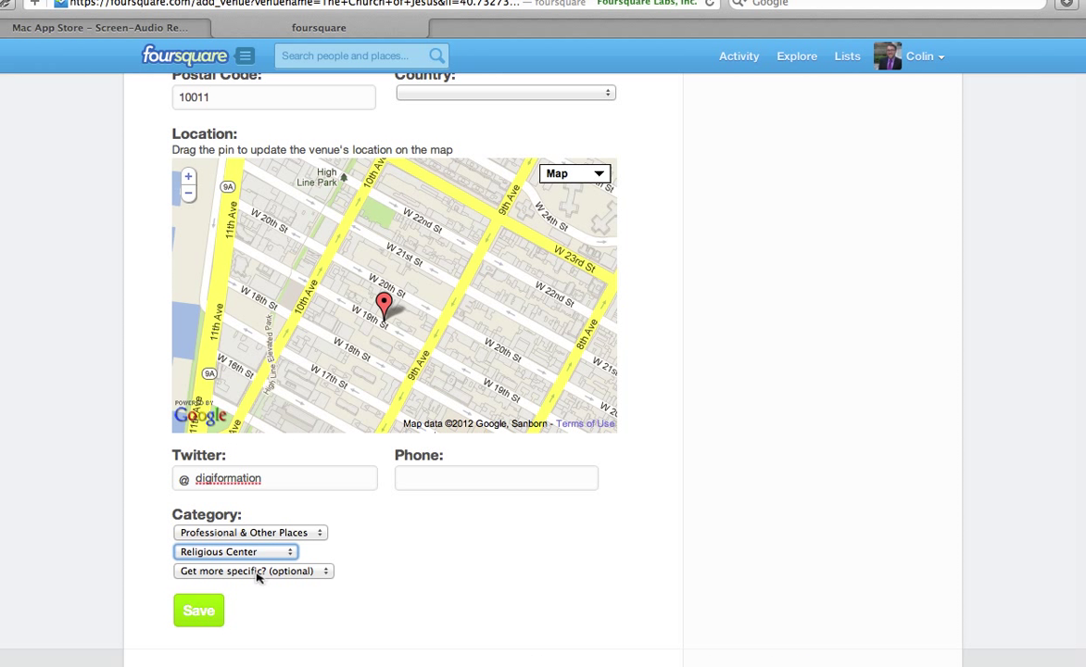
click(257, 573)
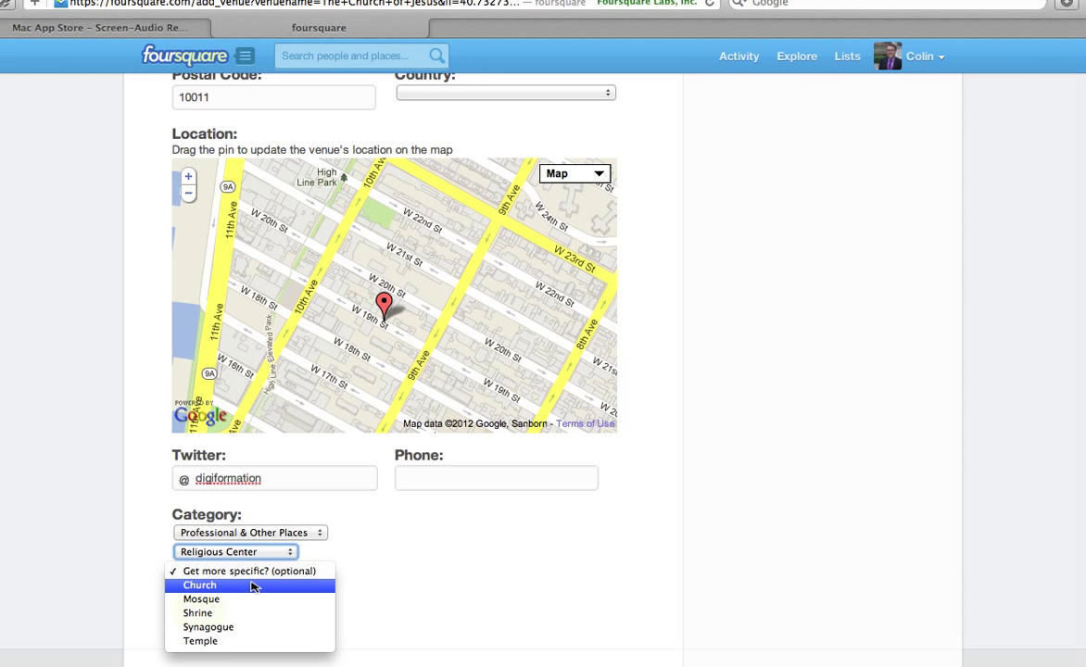
click(254, 586)
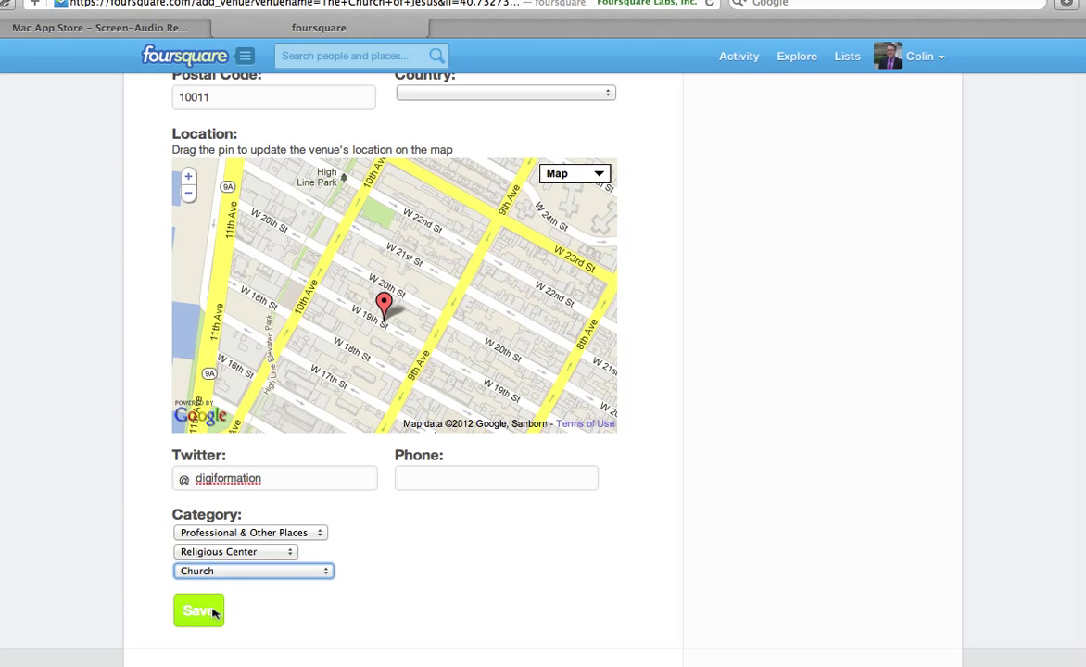
scroll(213, 614, up, 5)
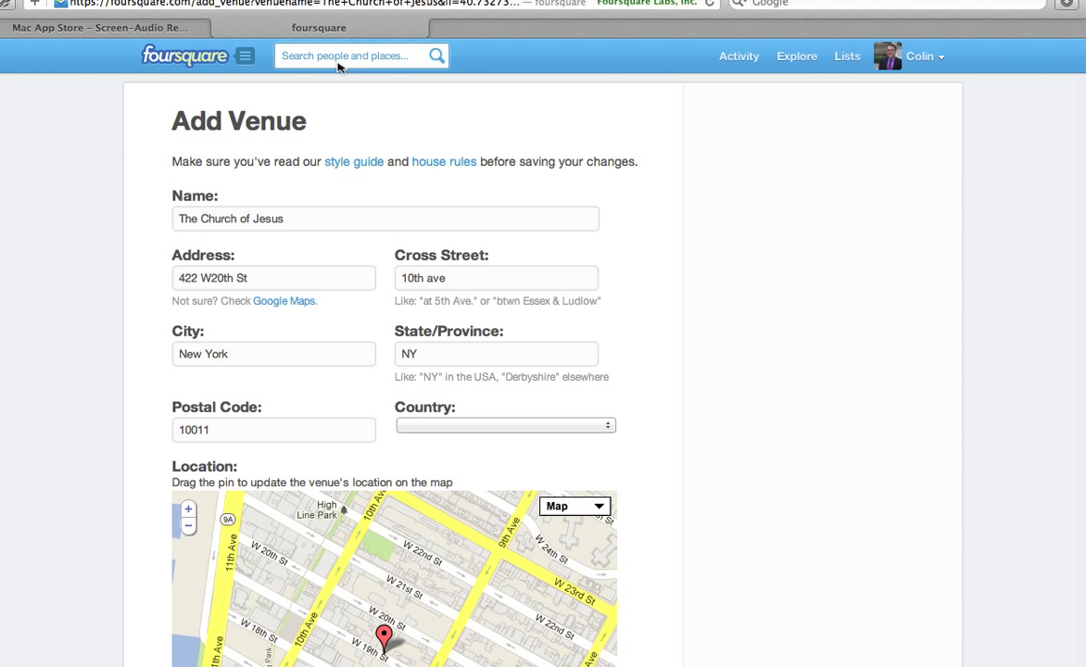
- Search 'GTS Student' and open the GTS - Student/Community Lounge venue page
text(GTS Student)
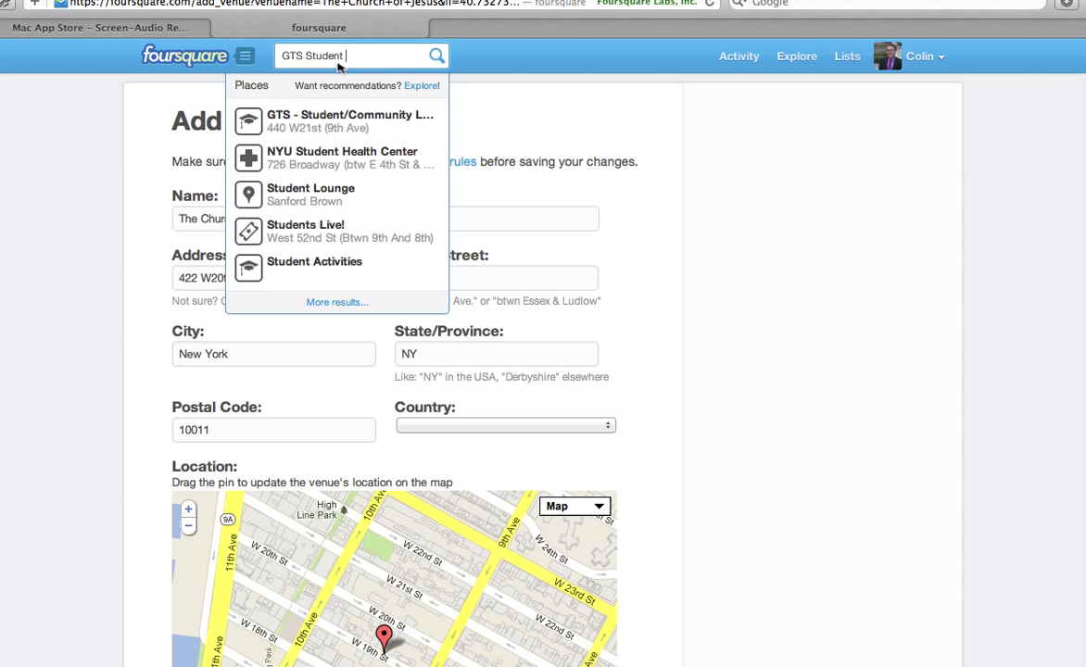
click(339, 120)
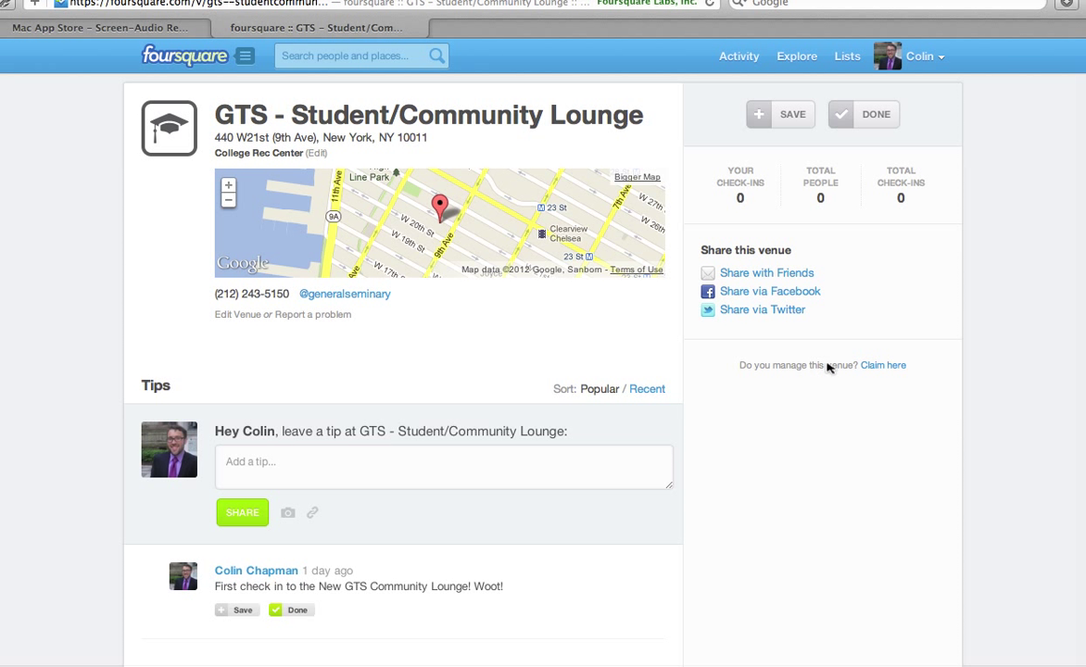
- Claim the venue, confirming you are an authorized manager, then return to the Foursquare home page
click(883, 365)
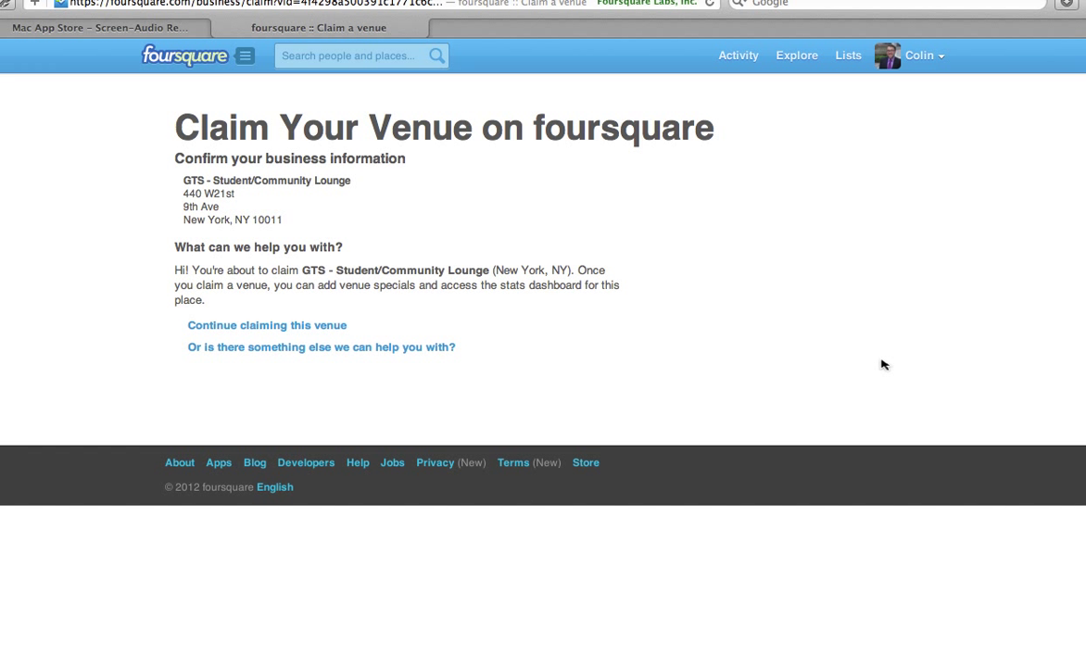
click(315, 326)
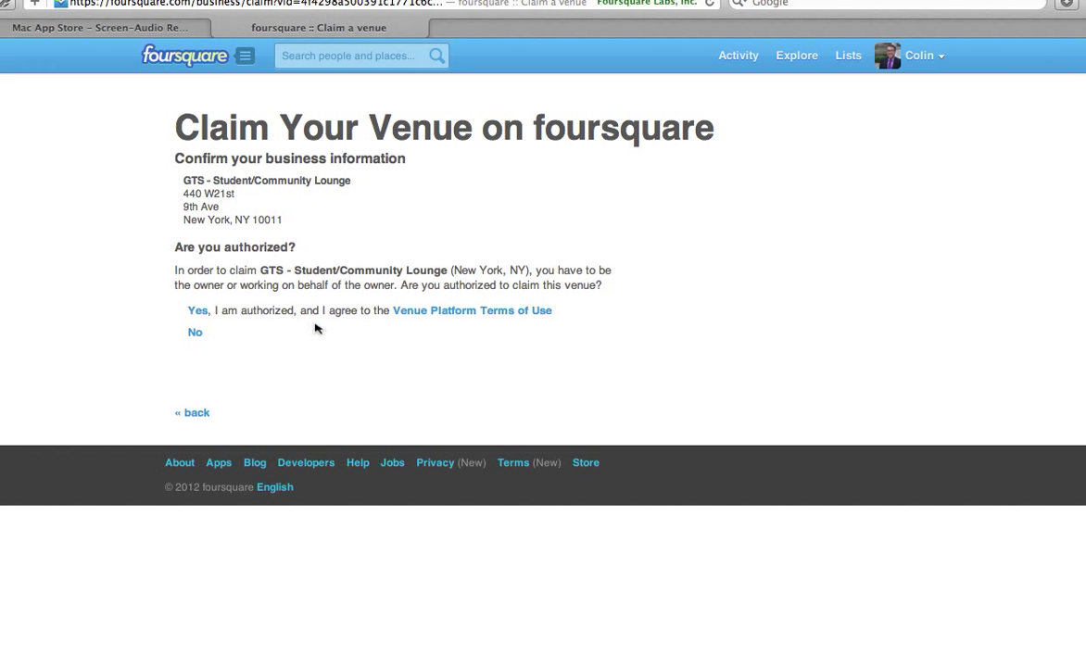
click(197, 311)
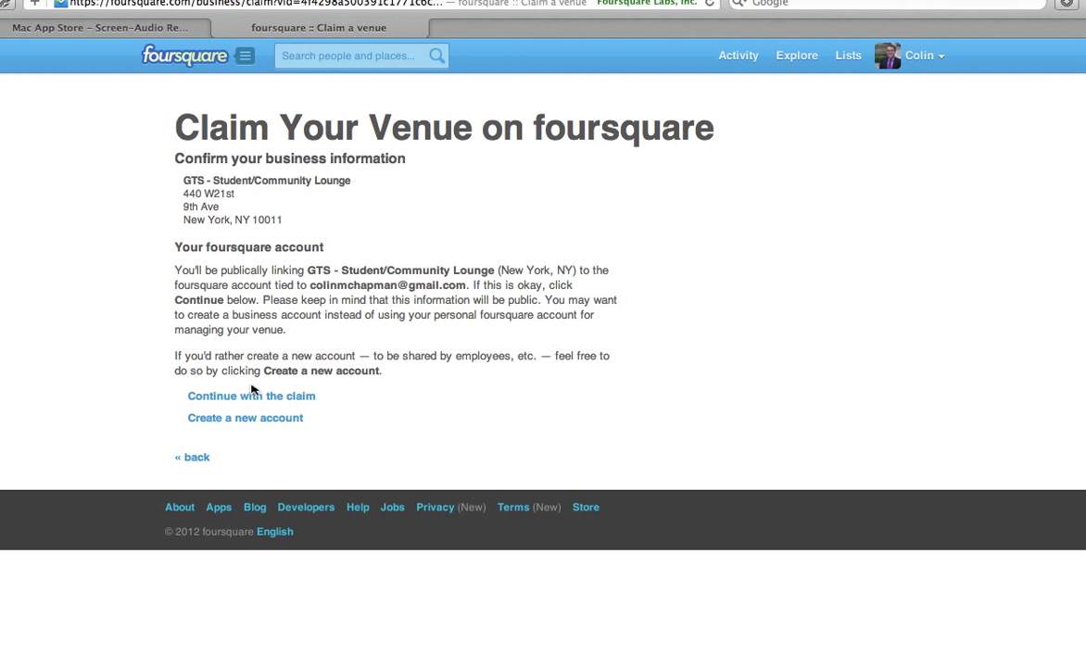
click(184, 58)
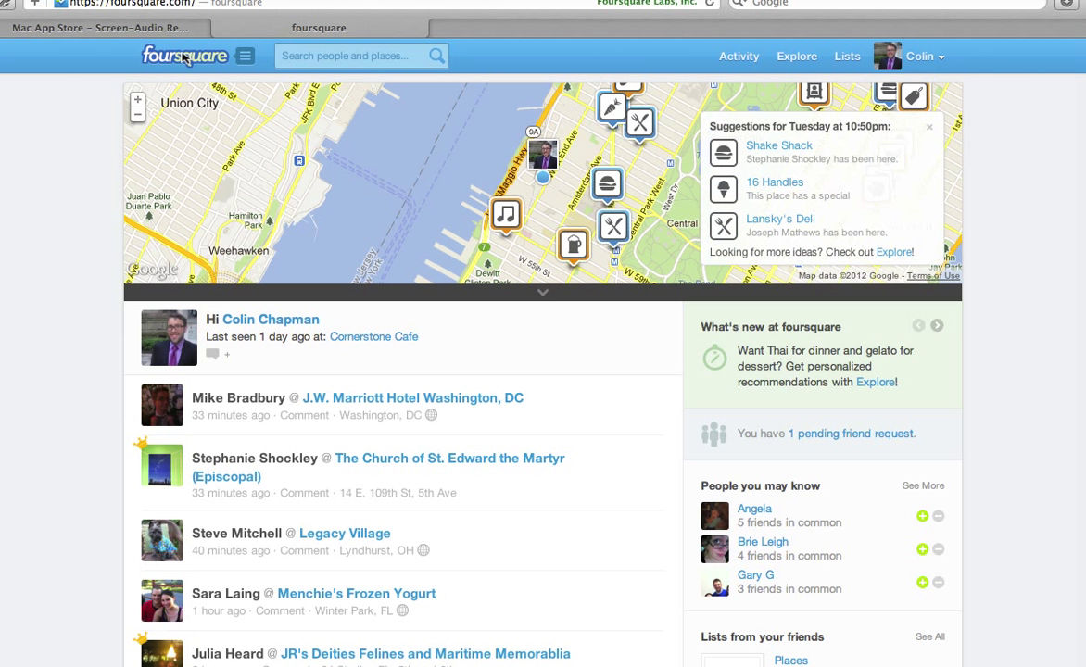
- Go to digitalformation.eventbrite.com and scroll through the organizer's current events
click(225, 5)
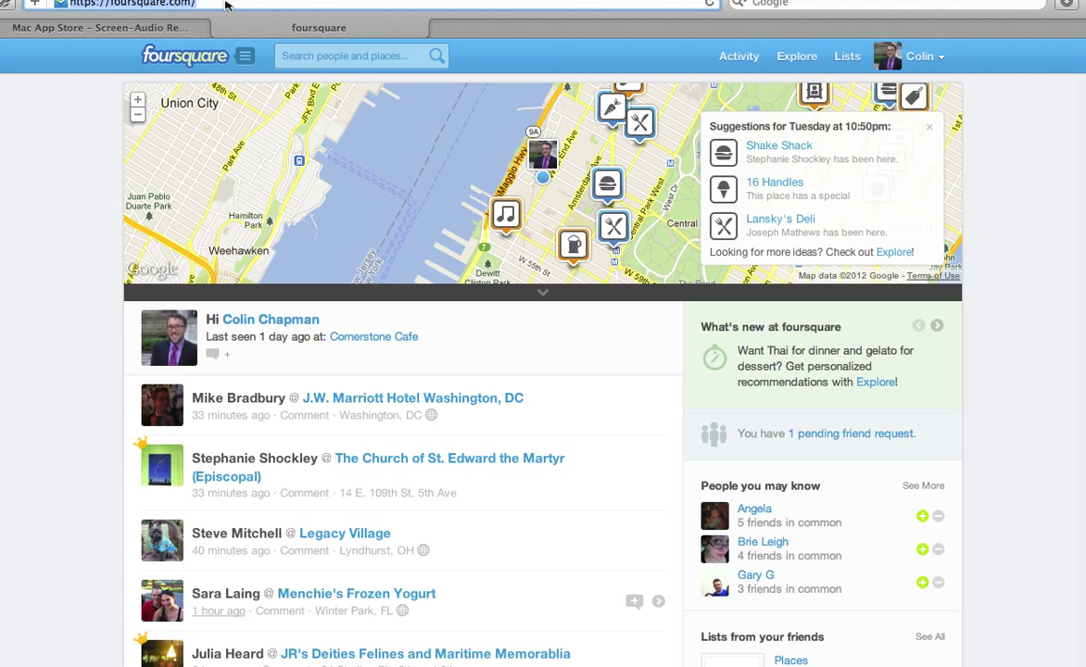
text(digital)
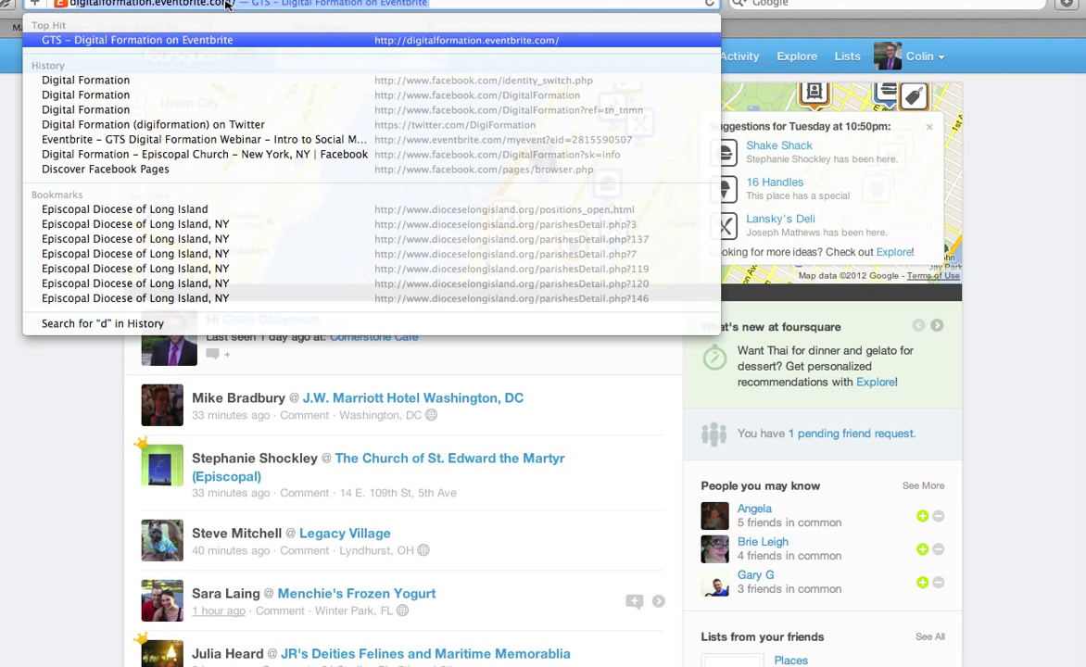
key(Return)
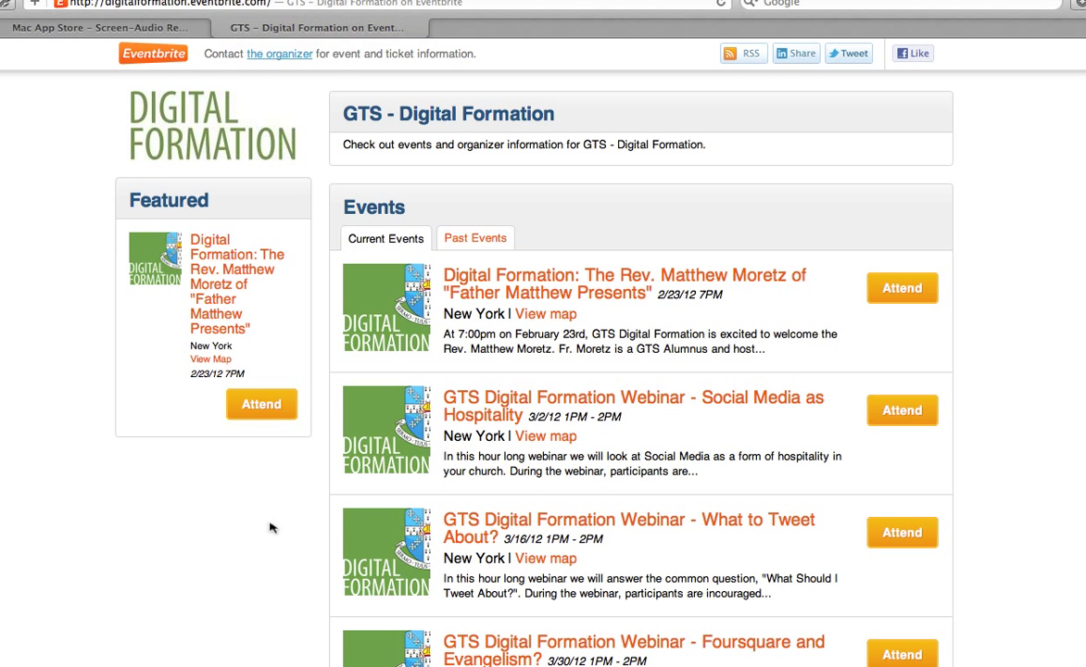
scroll(272, 526, down, 3)
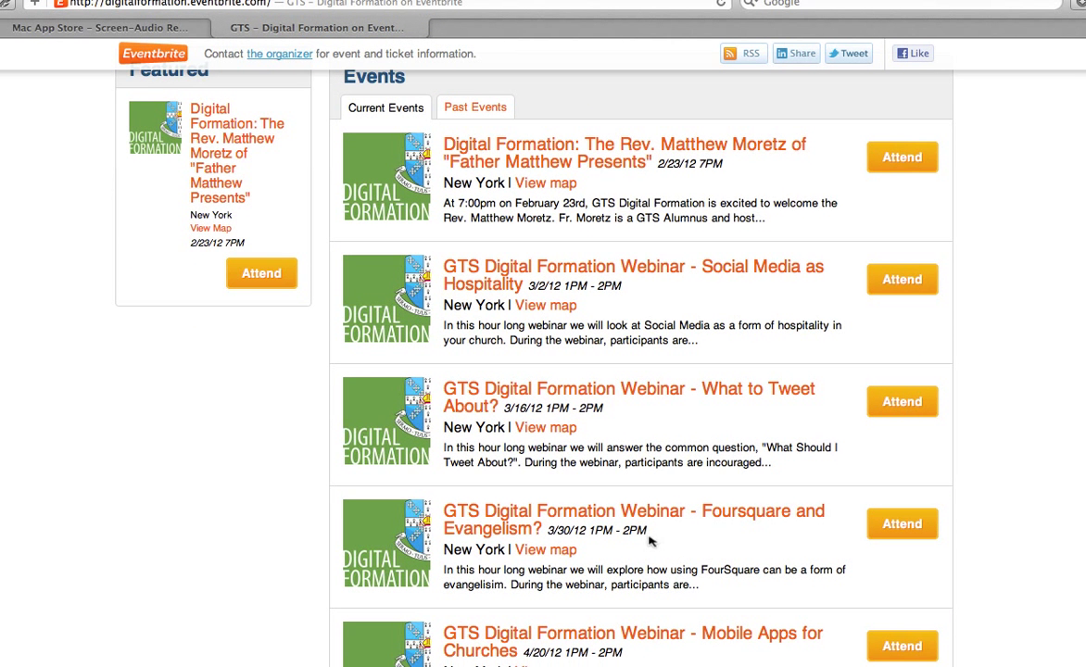